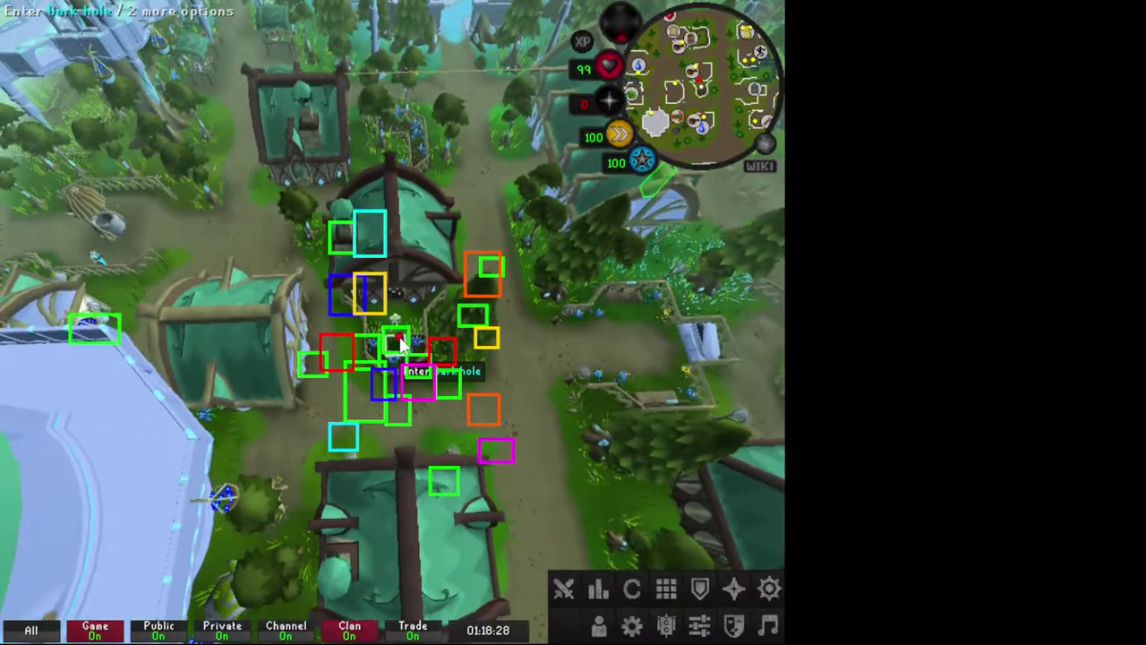
Climb the course-start ladder and cross the rope bridge between the treetops
{"action": "left_click", "coordinate": [401, 342]}
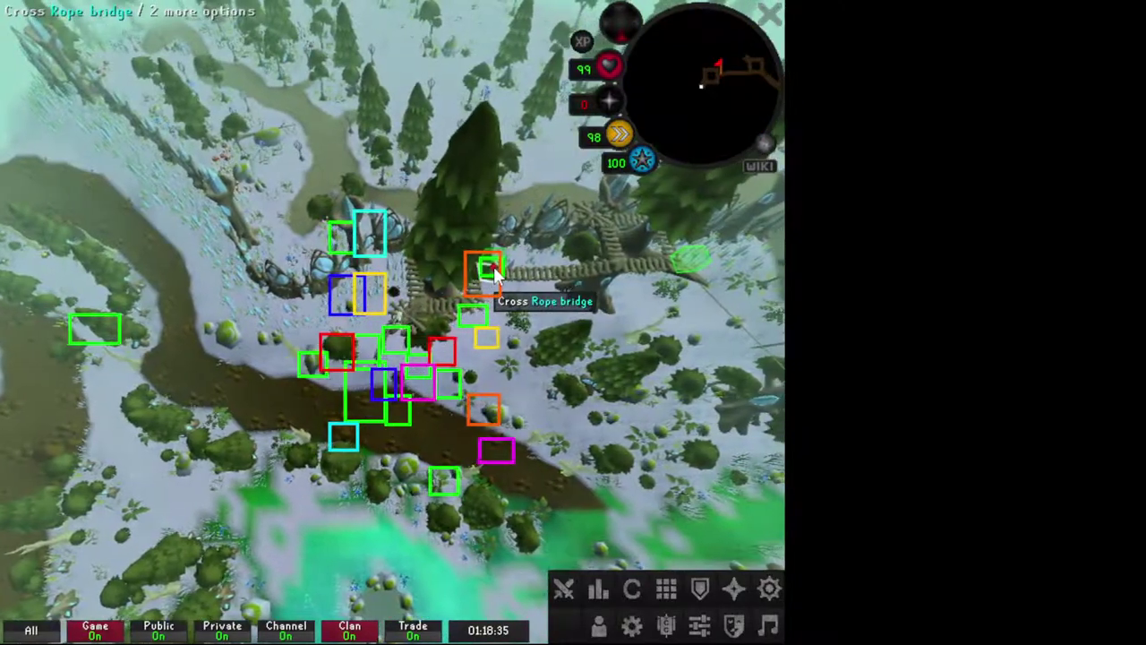
{"action": "left_click", "coordinate": [493, 266]}
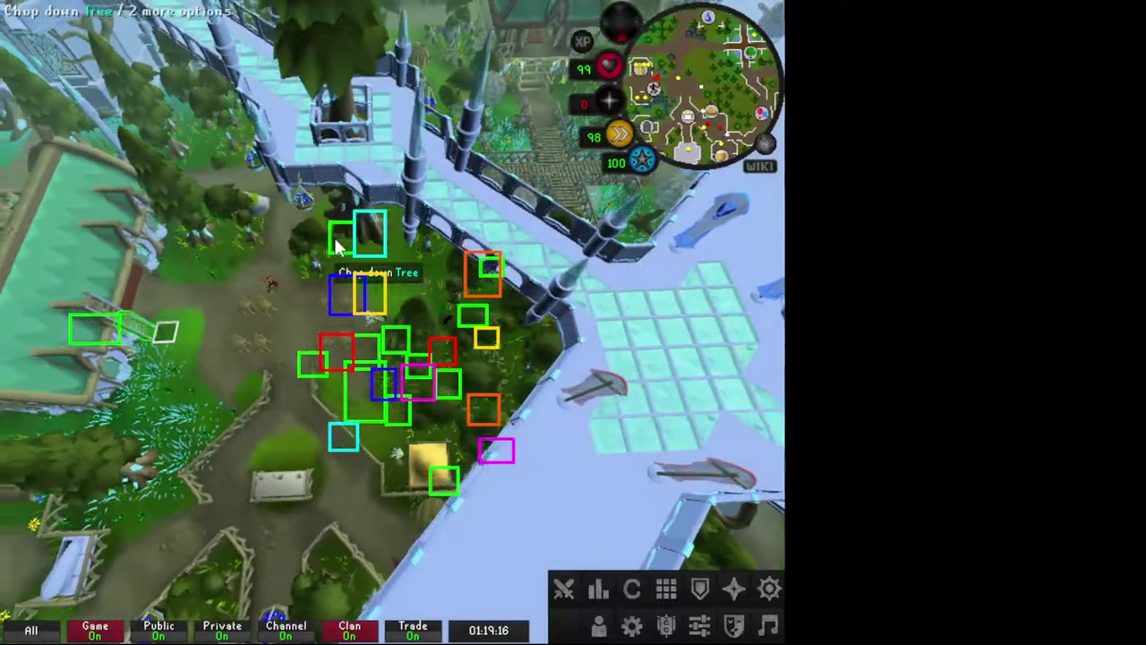
Rotate the camera left along the rooftop route toward the chimney and roof edge jumps
{"action": "key", "text": "Left"}
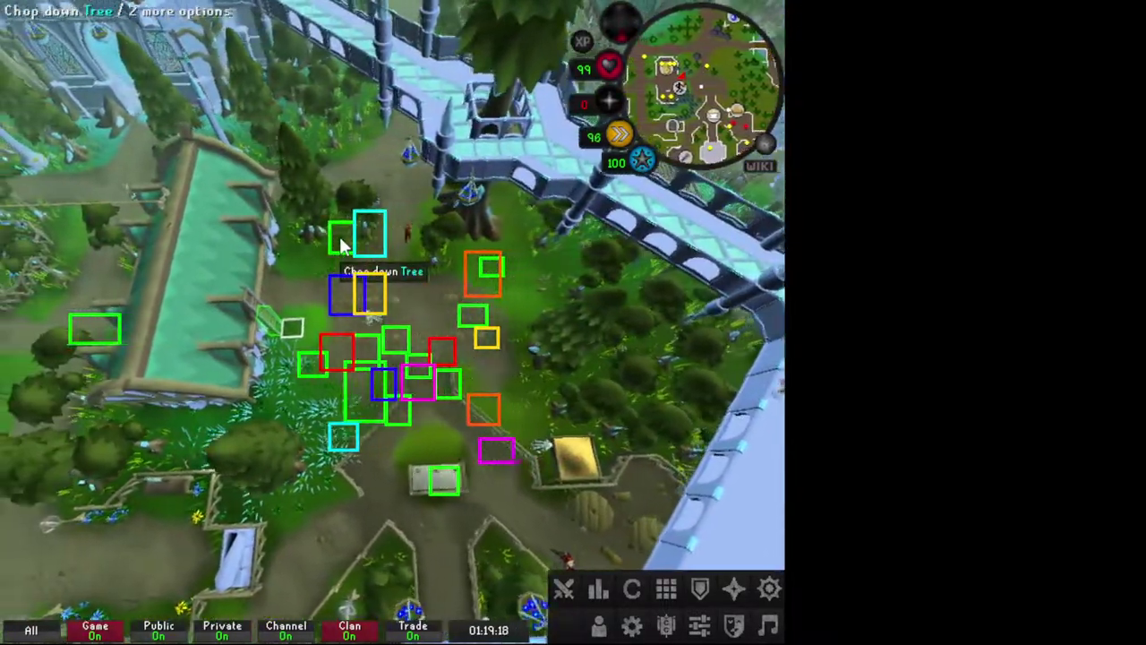
{"action": "key", "text": "Left"}
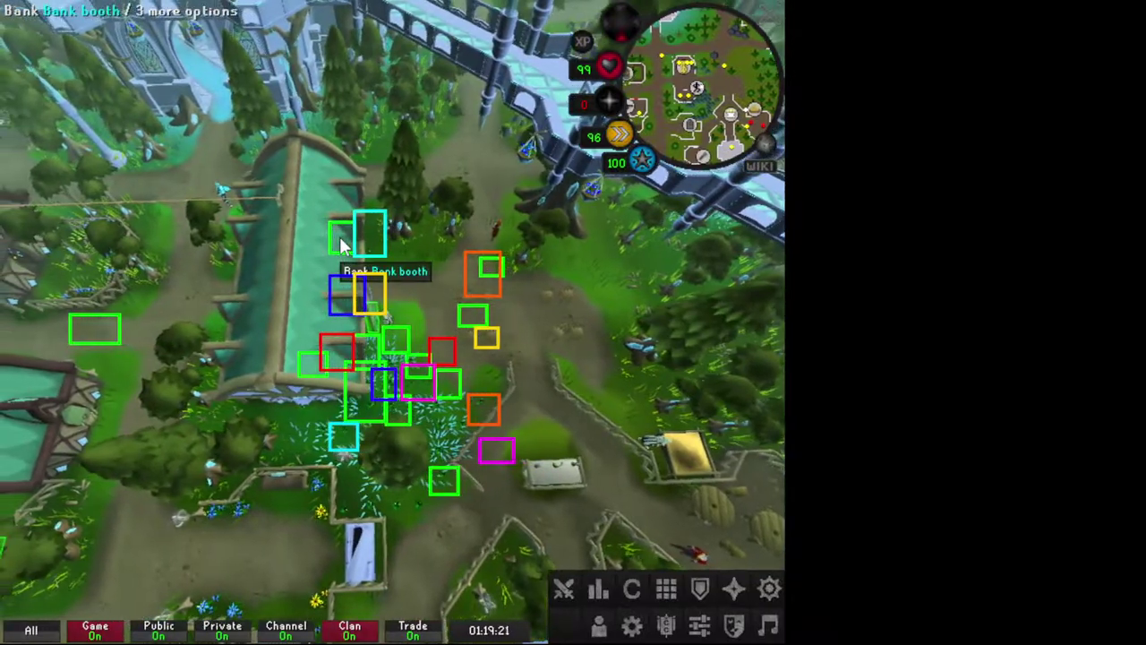
{"action": "key", "text": "Left"}
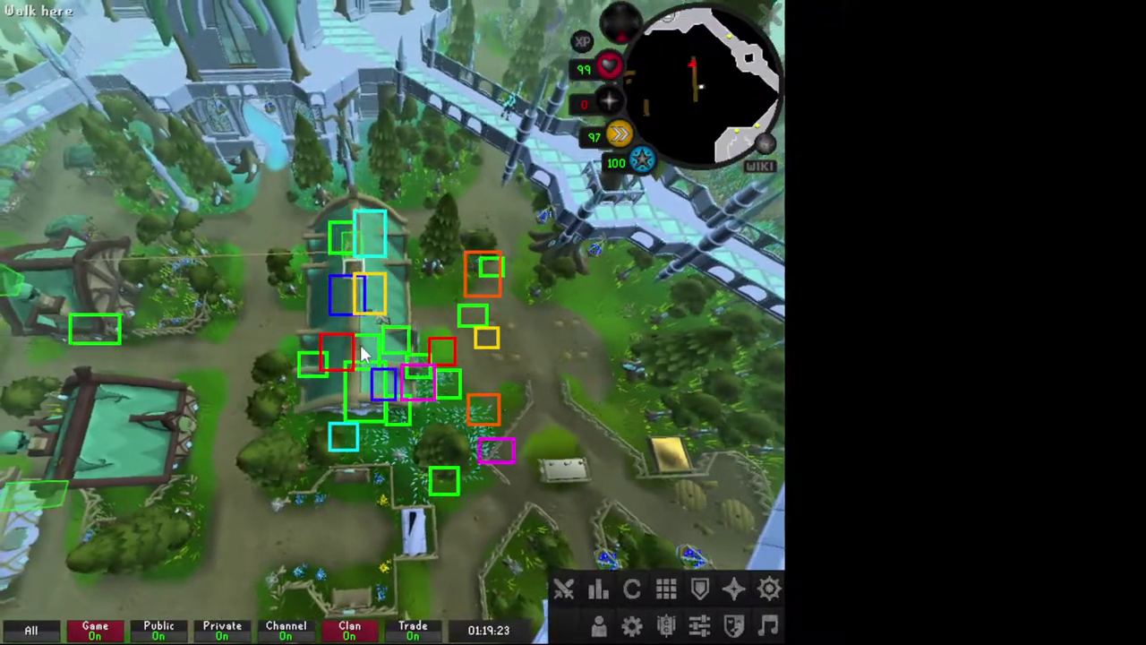
{"action": "key", "text": "Left"}
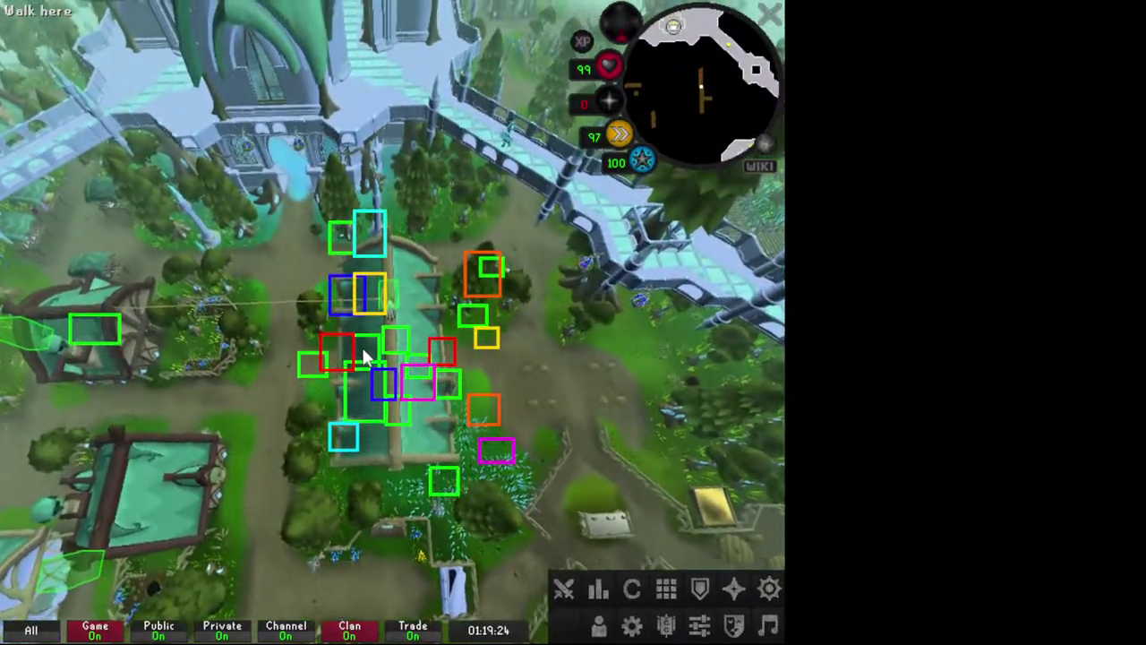
{"action": "key", "text": "Left"}
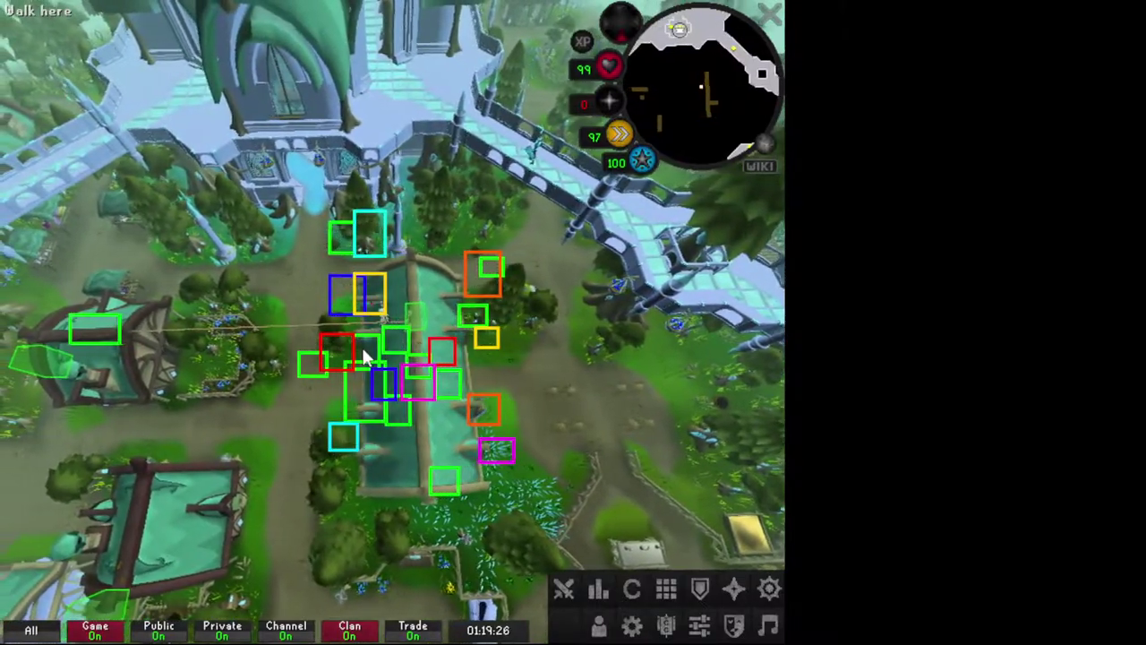
{"action": "key", "text": "Left"}
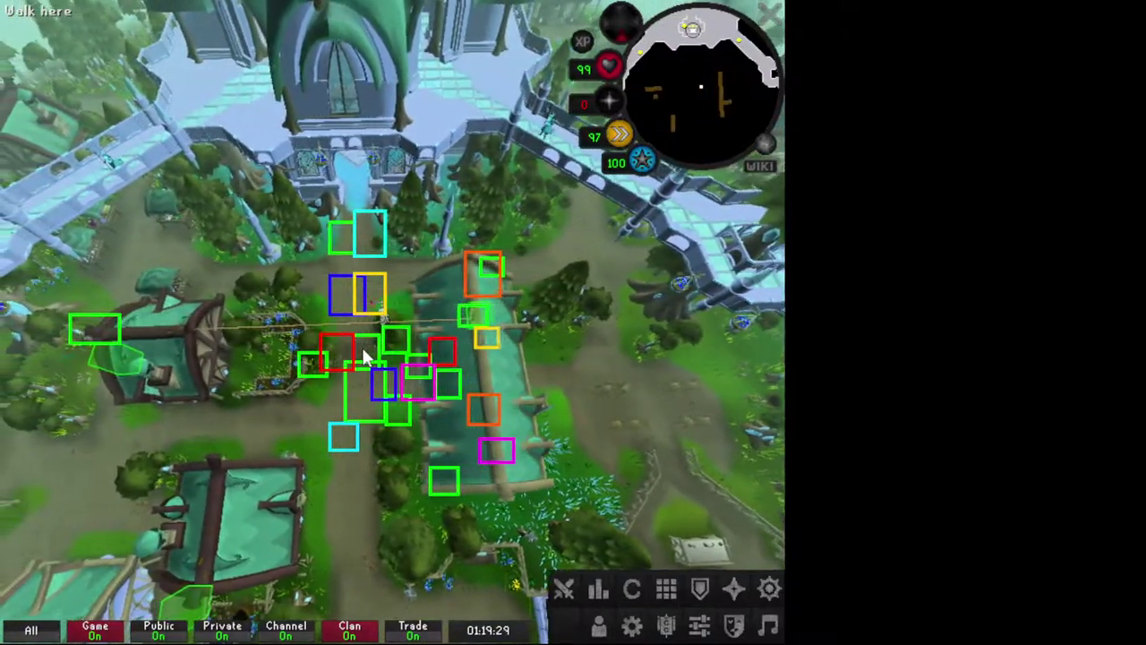
{"action": "key", "text": "Left"}
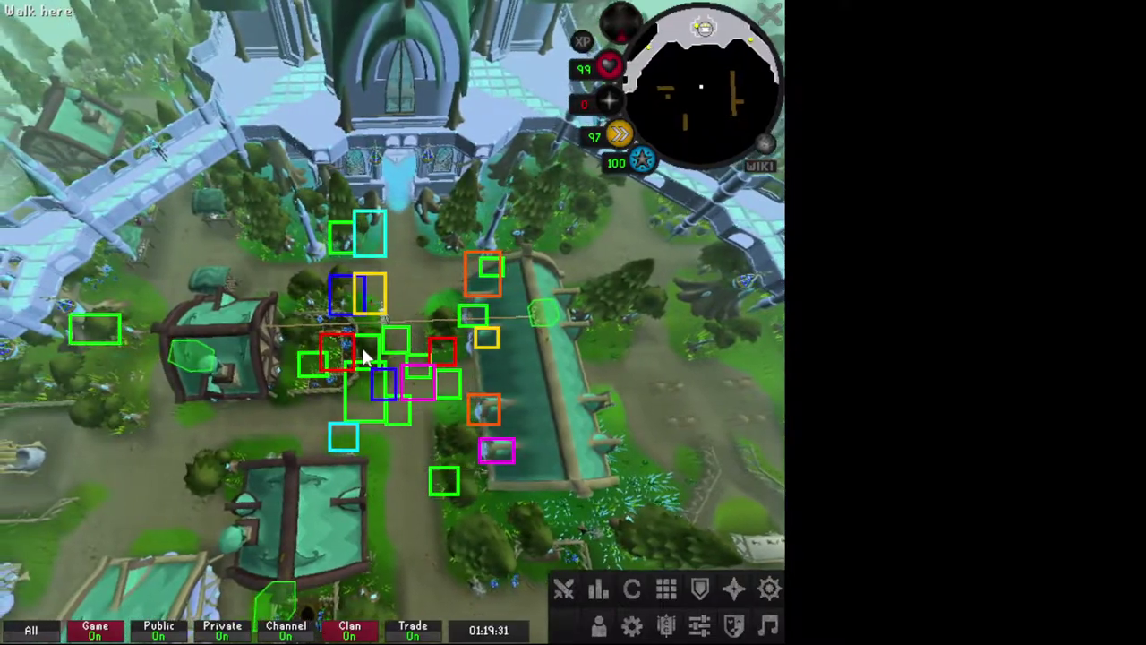
{"action": "key", "text": "Left"}
{"action": "key", "text": "Left"}
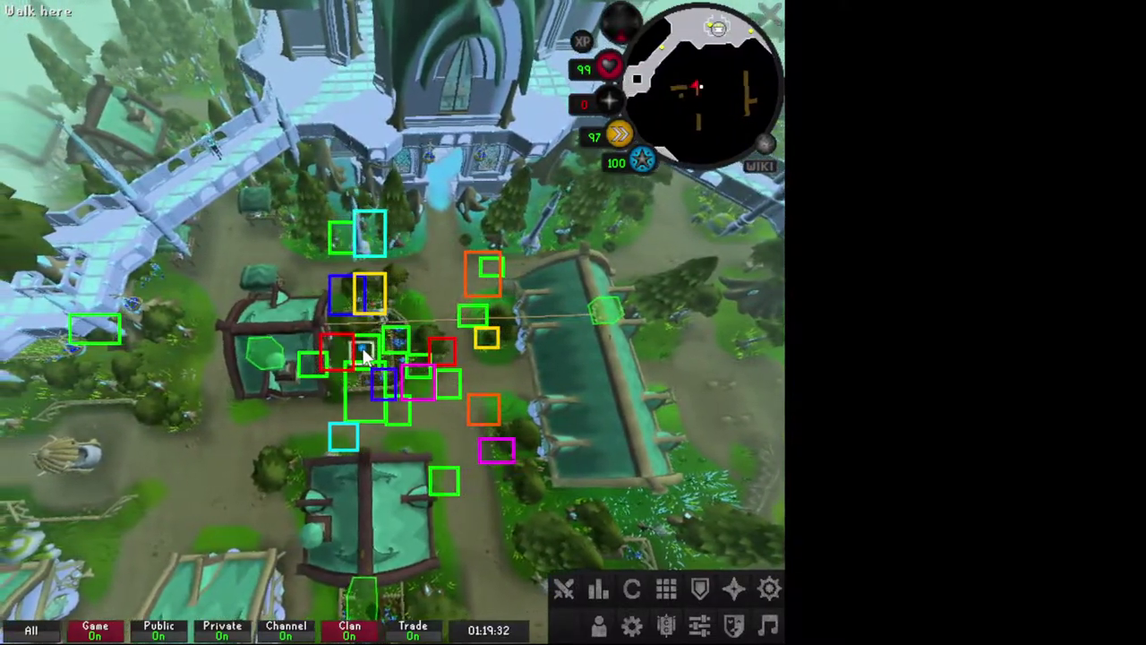
{"action": "key", "text": "Left"}
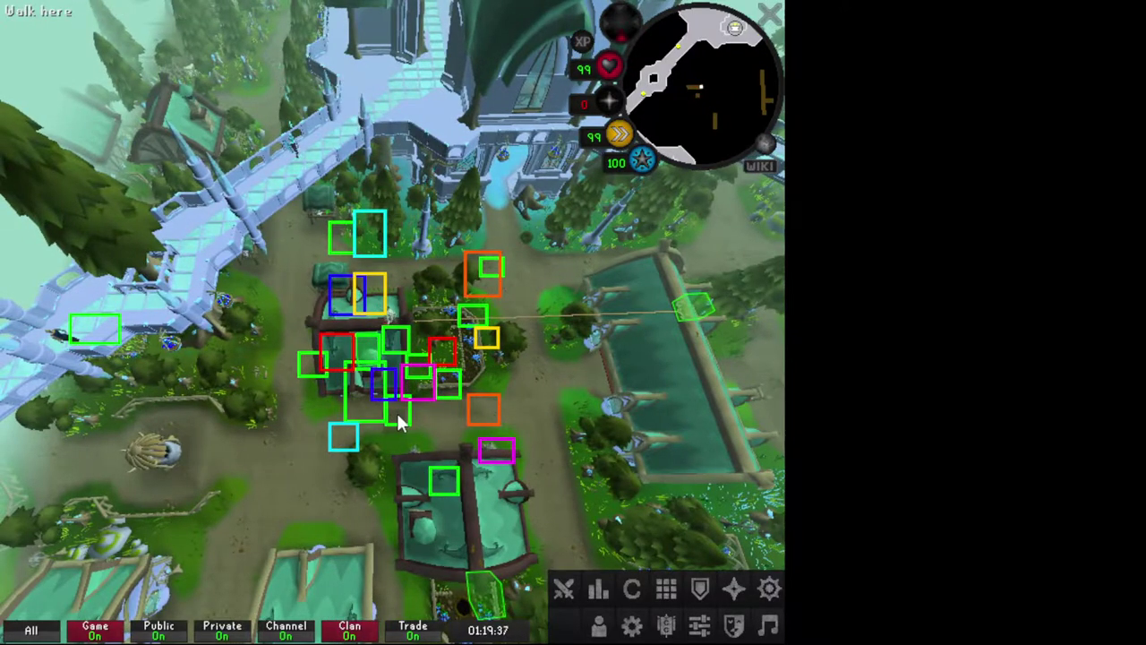
{"action": "key", "text": "Left"}
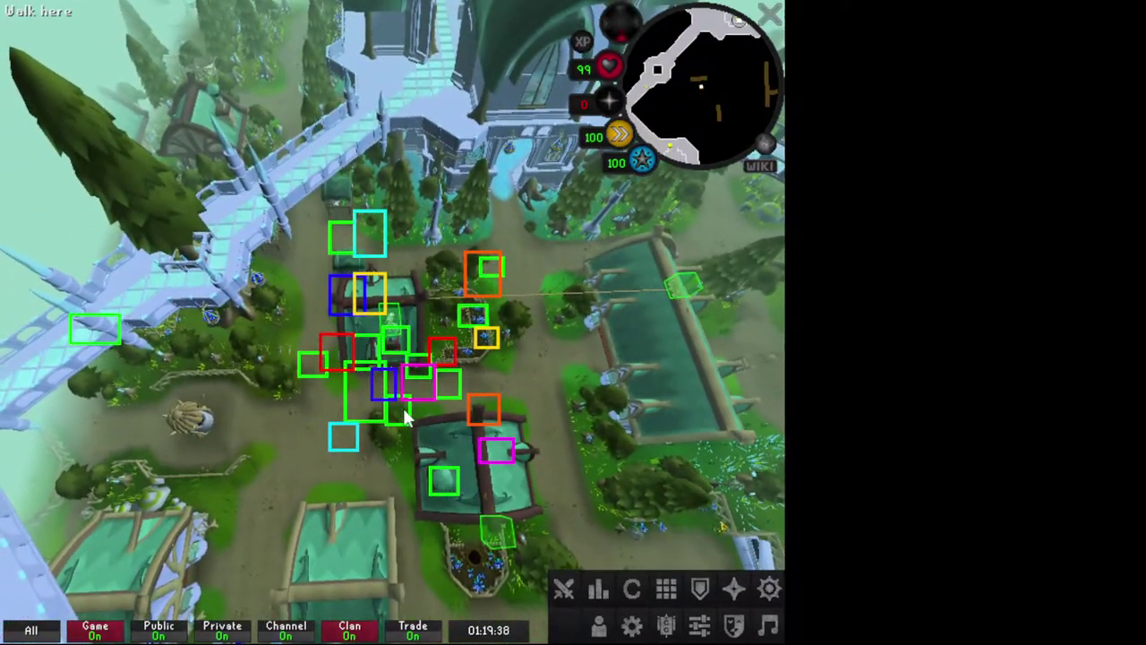
{"action": "key", "text": "Left"}
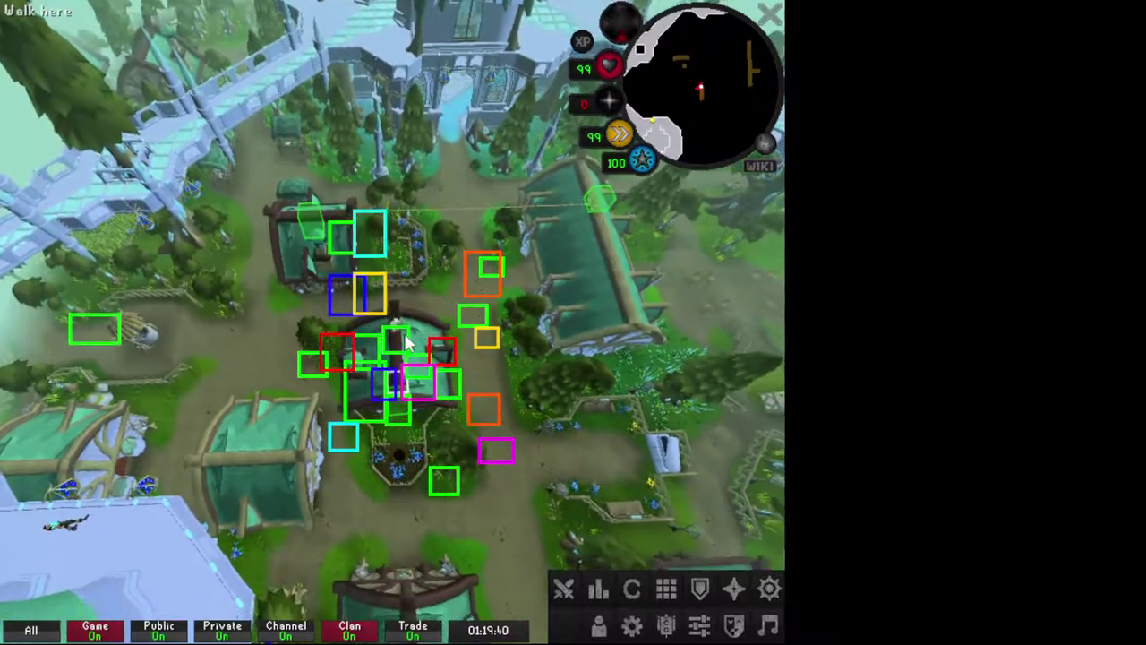
{"action": "key", "text": "Left"}
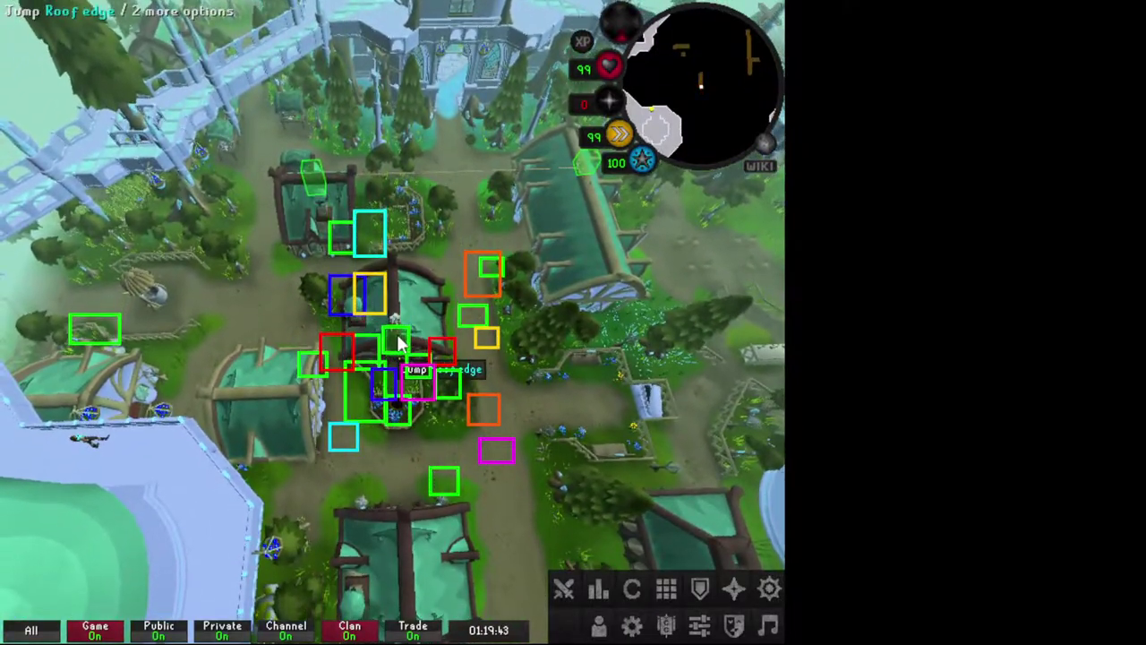
Climb the ladder for the next lap and head to the next treetop obstacle
{"action": "left_click", "coordinate": [401, 343]}
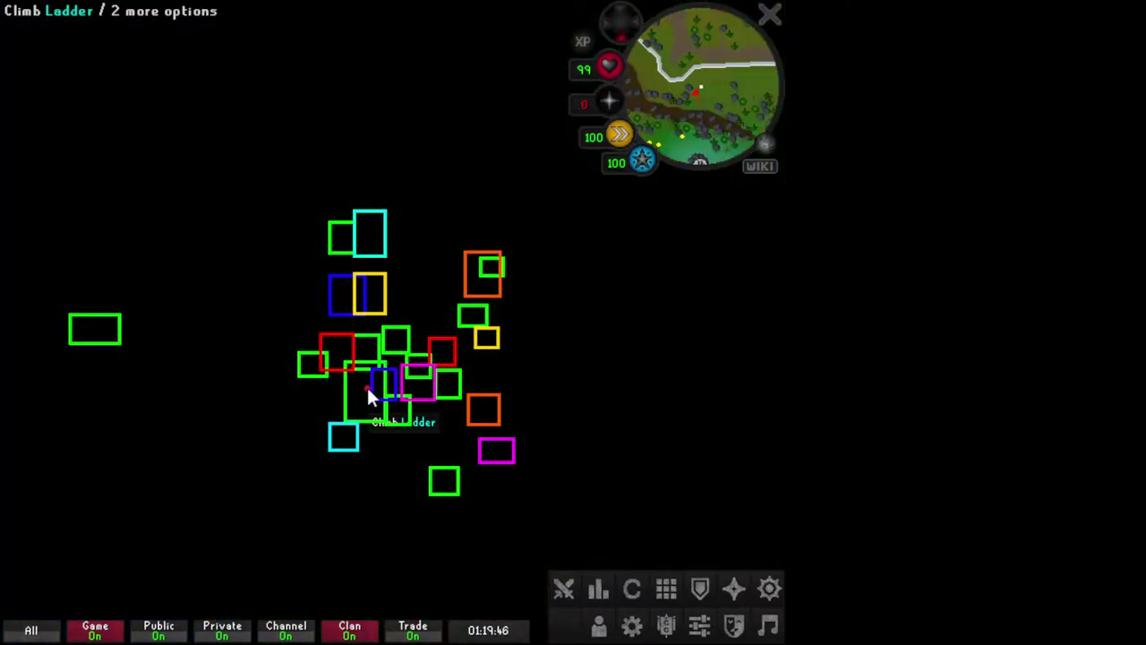
{"action": "left_click", "coordinate": [366, 385]}
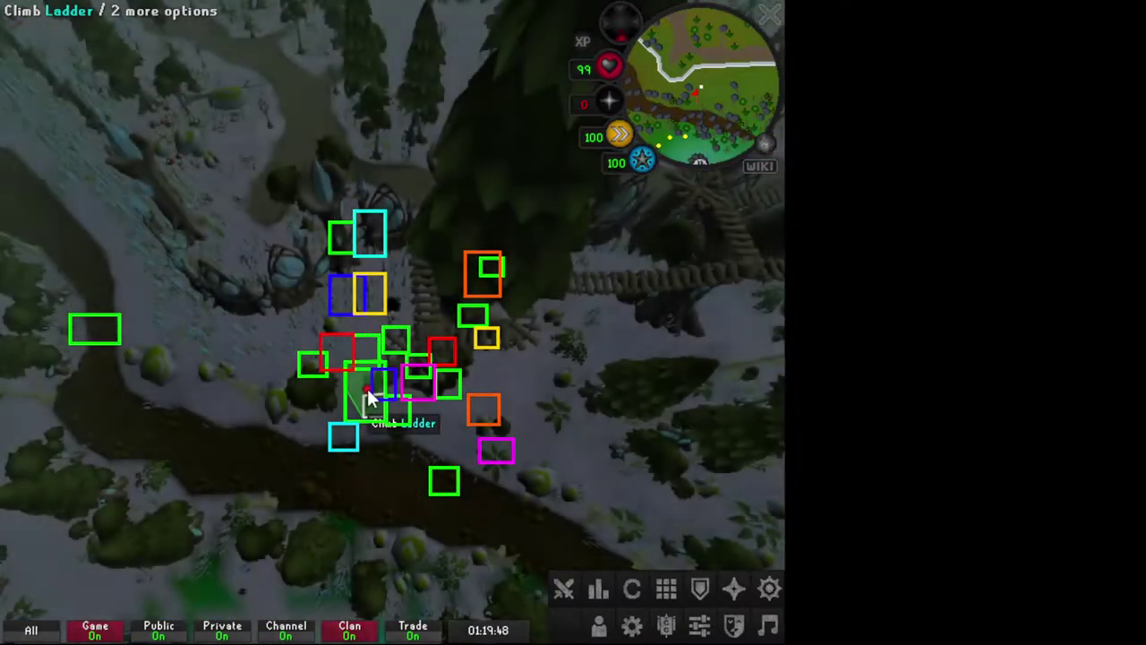